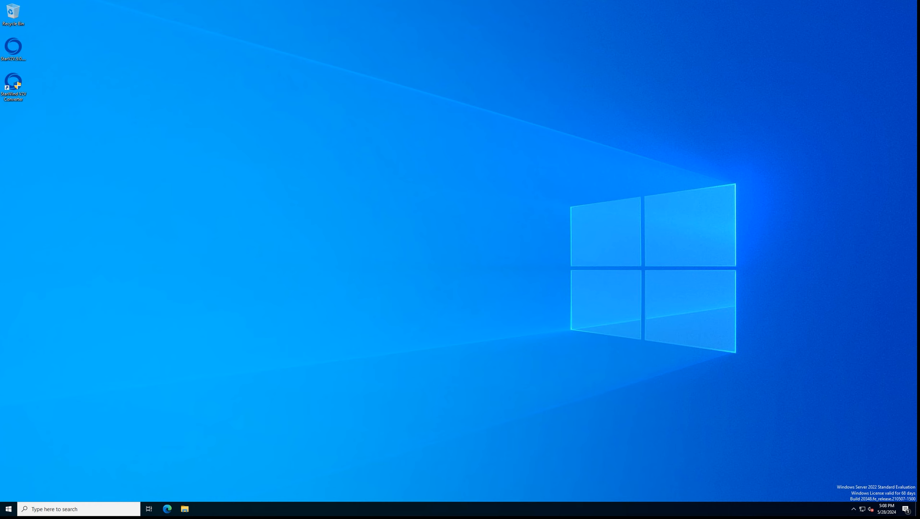
# Step: Launch StarWind V2V Converter with admin rights and choose Microsoft Hyper-V Server as the source
pyautogui.doubleClick(13, 85)
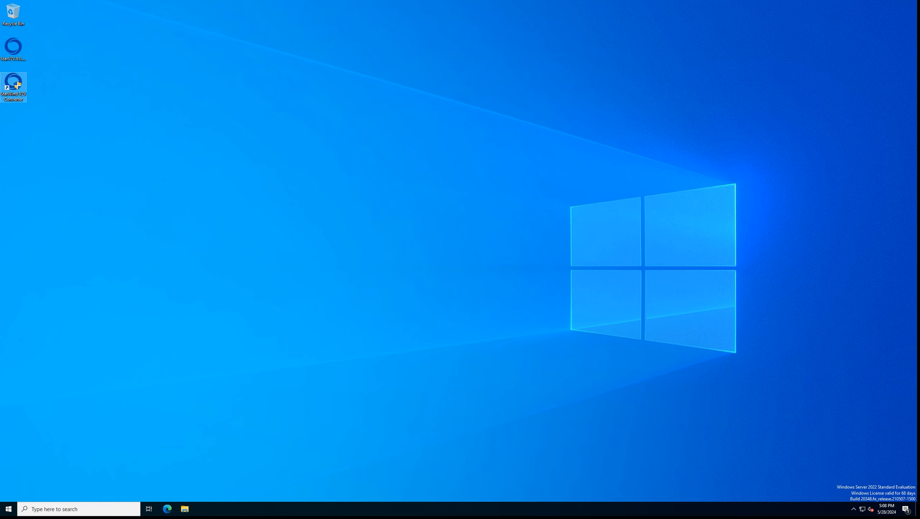
pyautogui.click(422, 303)
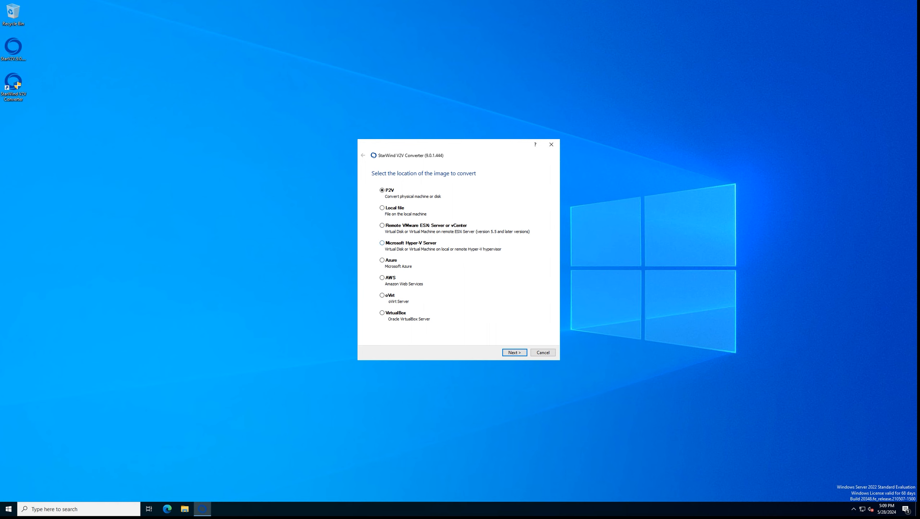
pyautogui.press('Return')
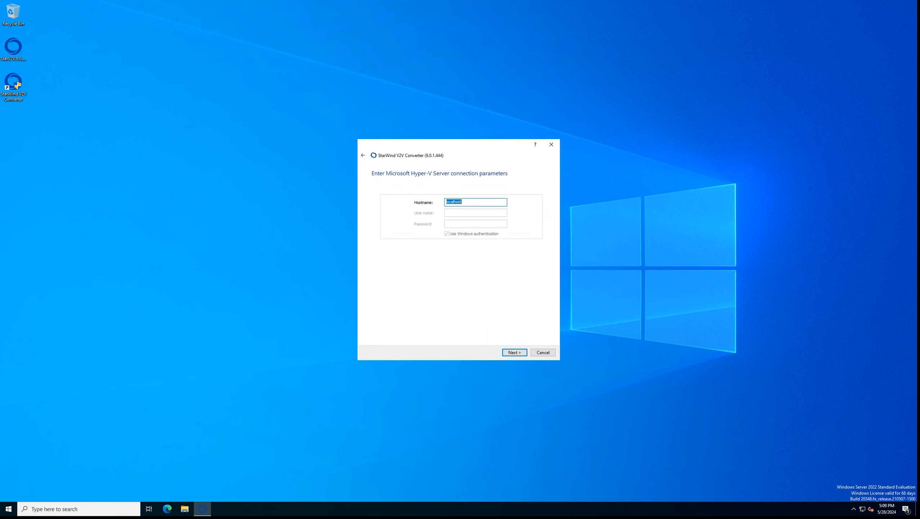
# Step: Connect to host 192.168.1.66 without Windows authentication, using the account's user name and password
pyautogui.write('192.168.1.66')
pyautogui.click(447, 233)
pyautogui.click(472, 213)
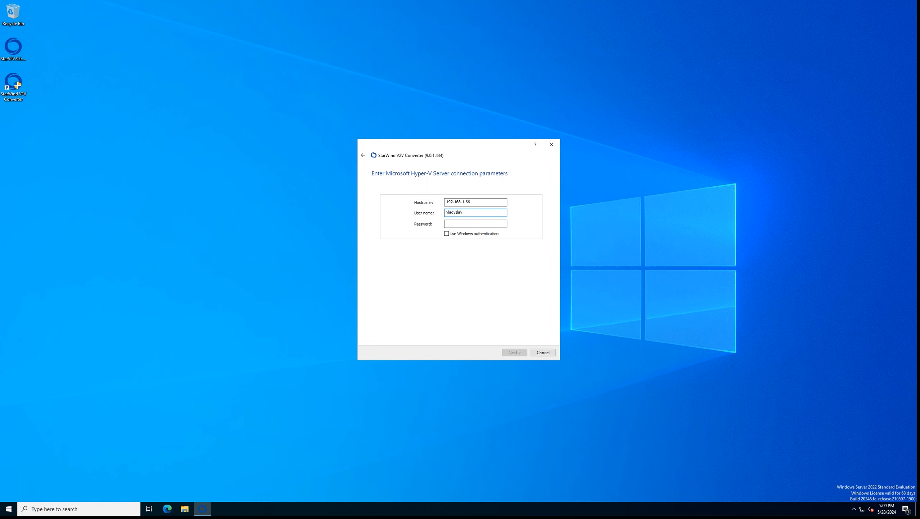
pyautogui.press('Tab')
pyautogui.write('****')
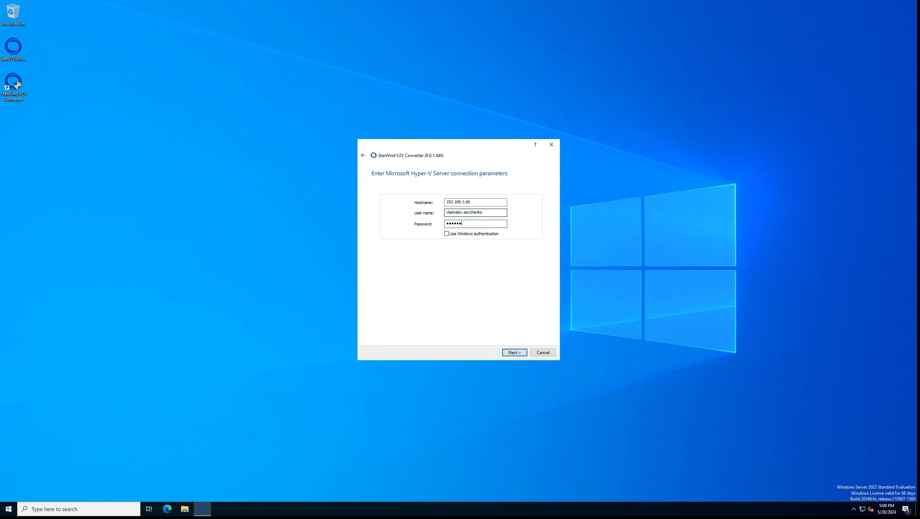
pyautogui.write('*********')
pyautogui.press('Return')
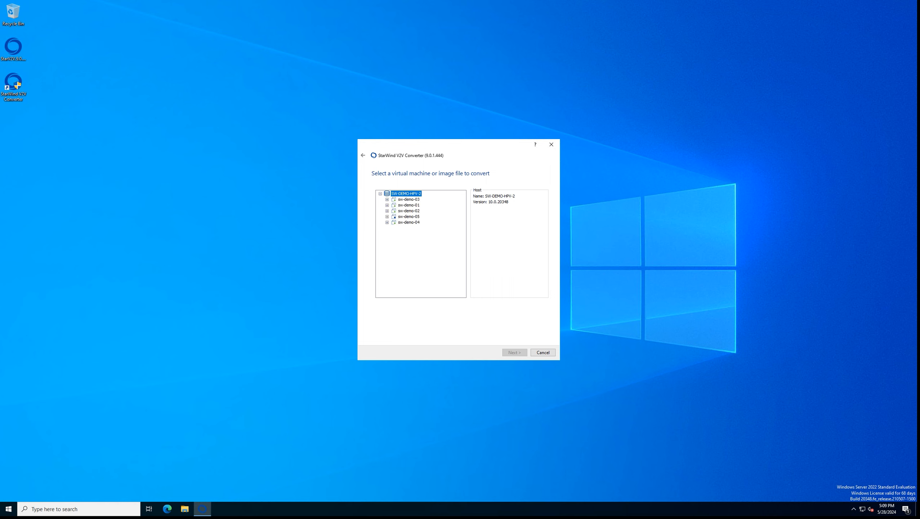
# Step: Select sw-demo-05 as the source virtual machine and continue to the destination page
pyautogui.click(408, 216)
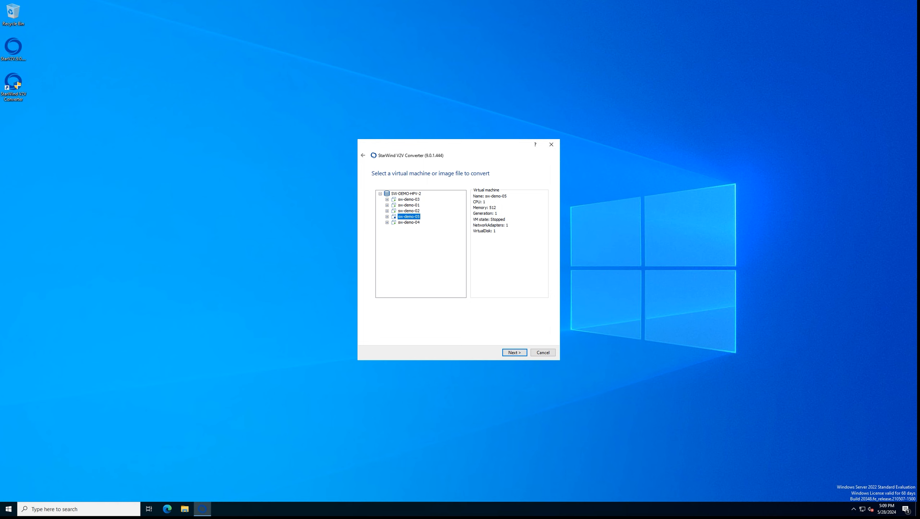
pyautogui.click(515, 352)
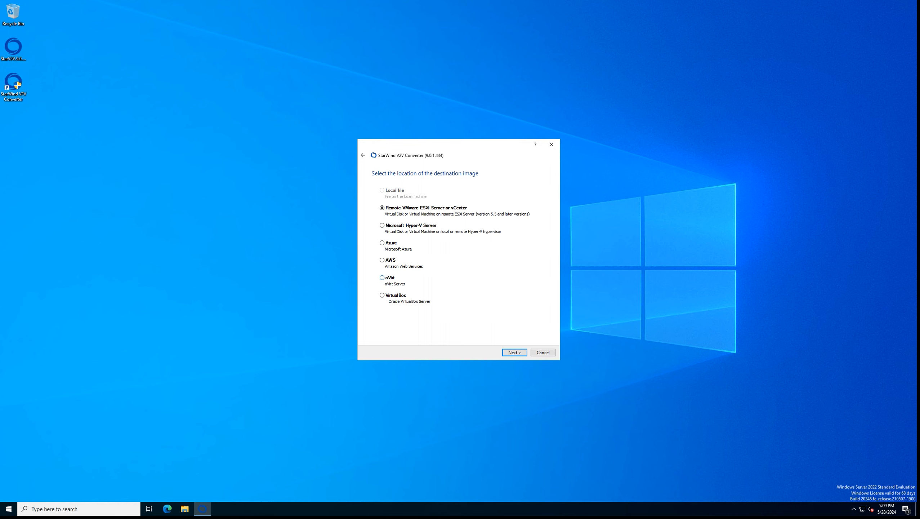
# Step: Proceed with oVirt as the destination to reach its connection settings page
pyautogui.click(514, 352)
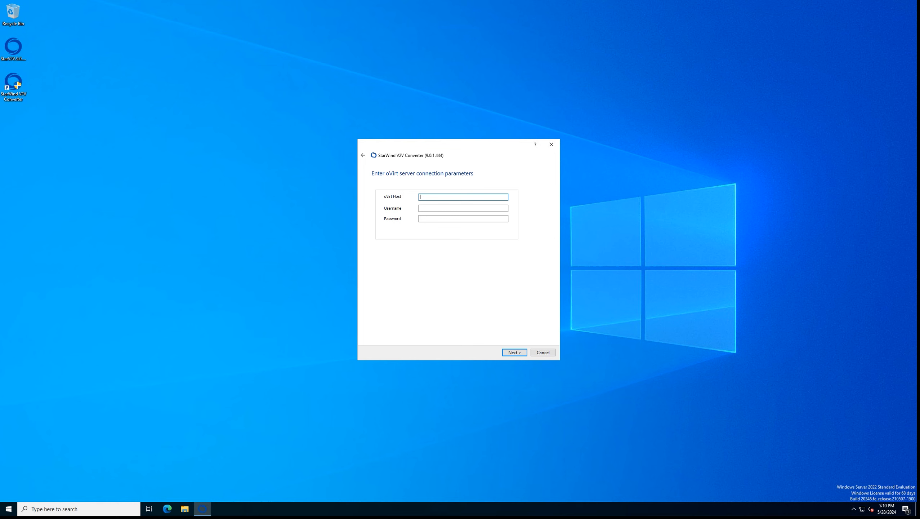
pyautogui.write('https://sw-ovirt.starwind.local/ovirt-engine/')
pyautogui.press('Tab')
pyautogui.write('admin@ovirt@internal')
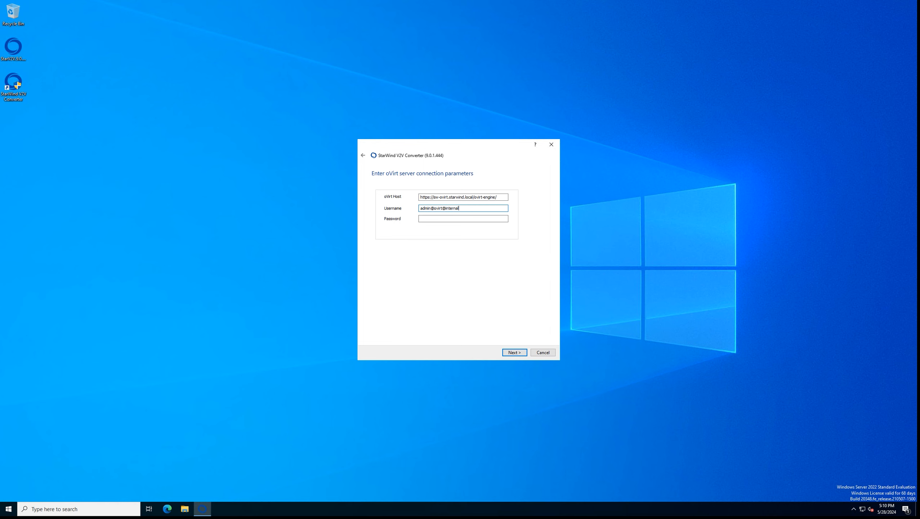
pyautogui.press('Tab')
pyautogui.hotkey('ctrl', 'v')
pyautogui.press('Return')
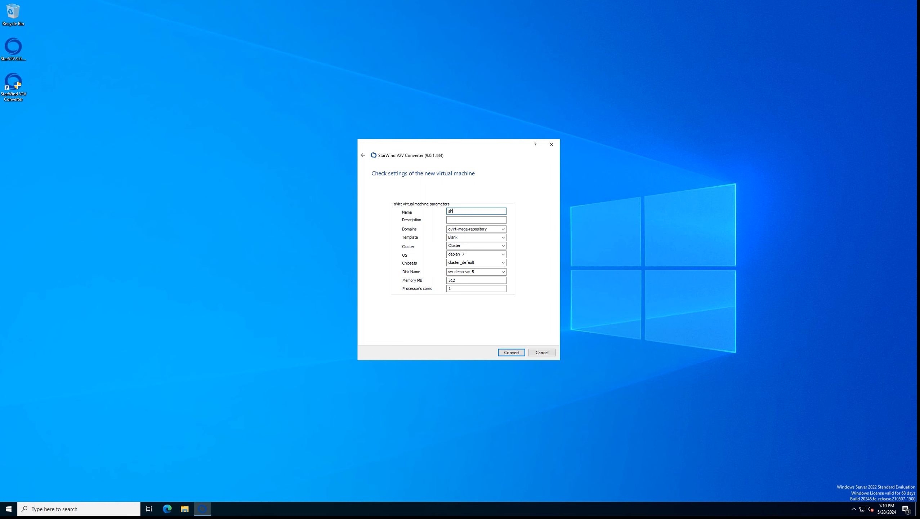
# Step: Name the VM 'showcase' with description 'testvm', store it on sw-storage, keeping cluster Cluster
pyautogui.write('ase')
pyautogui.press('Tab')
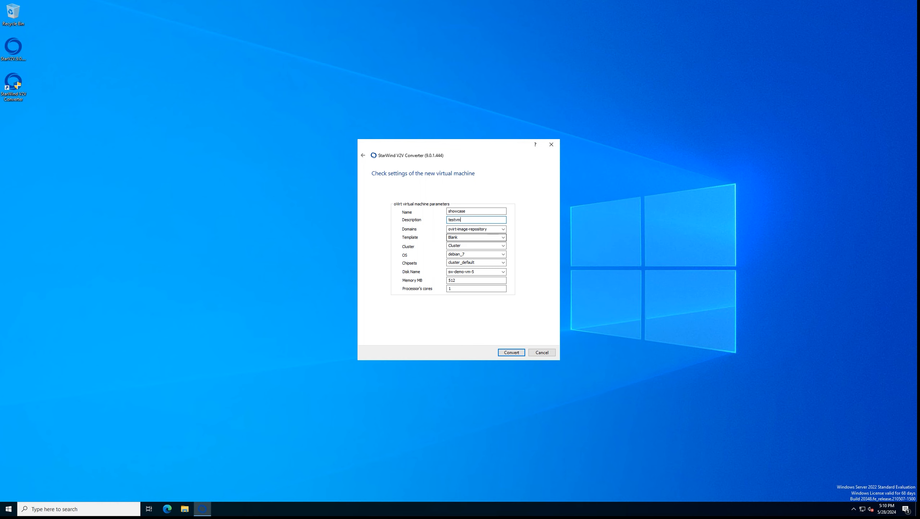
pyautogui.click(503, 229)
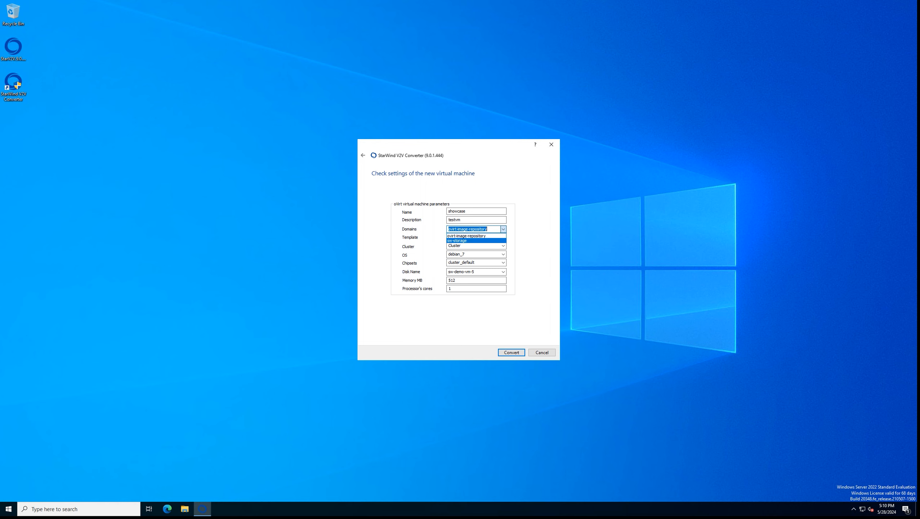
pyautogui.click(469, 241)
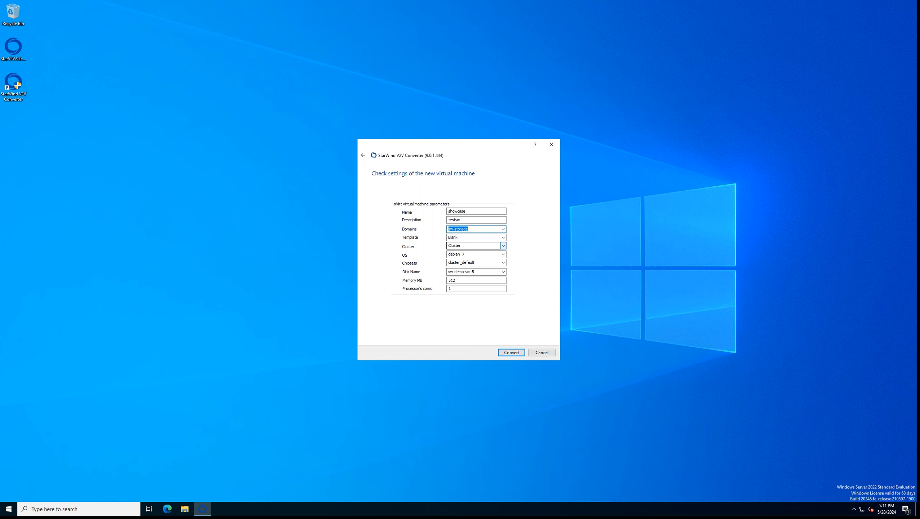
pyautogui.click(503, 246)
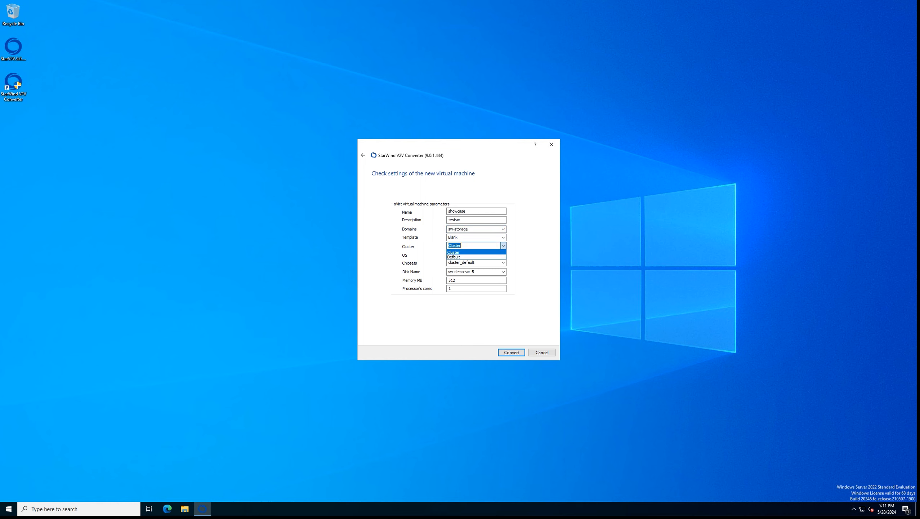
pyautogui.click(503, 253)
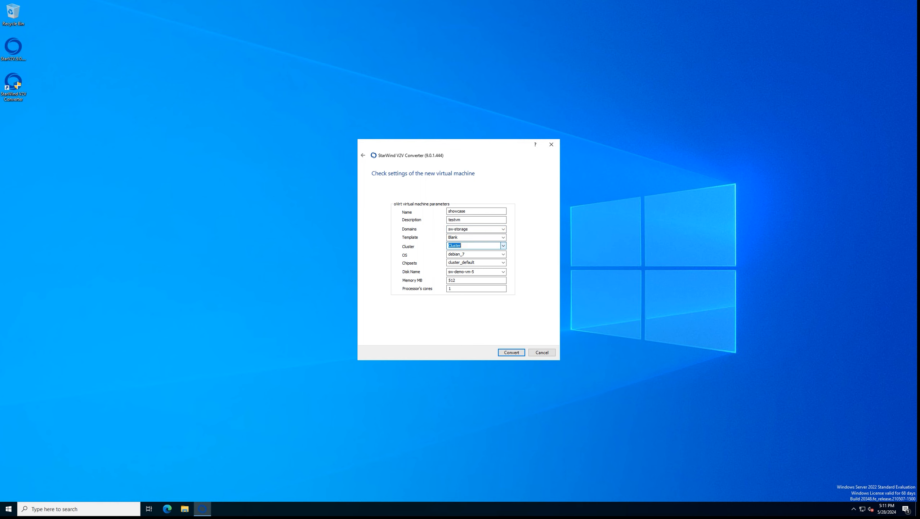
pyautogui.click(503, 254)
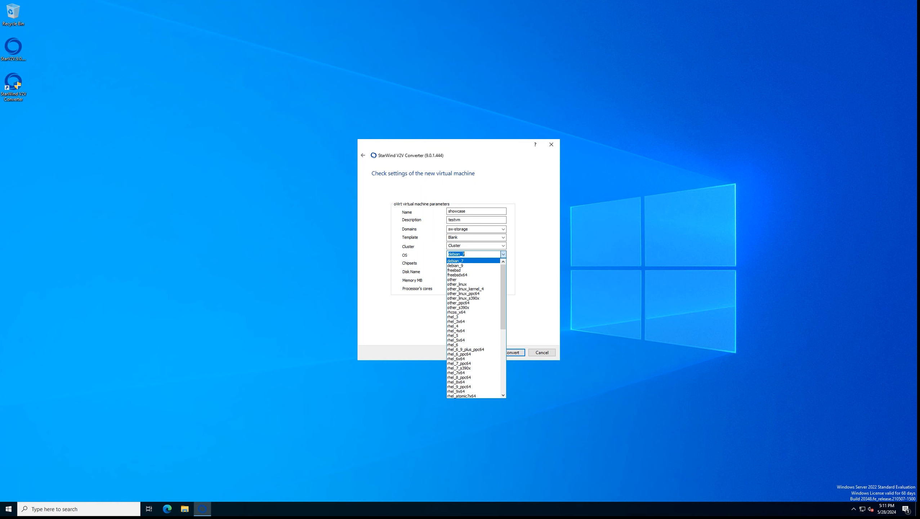
pyautogui.click(456, 261)
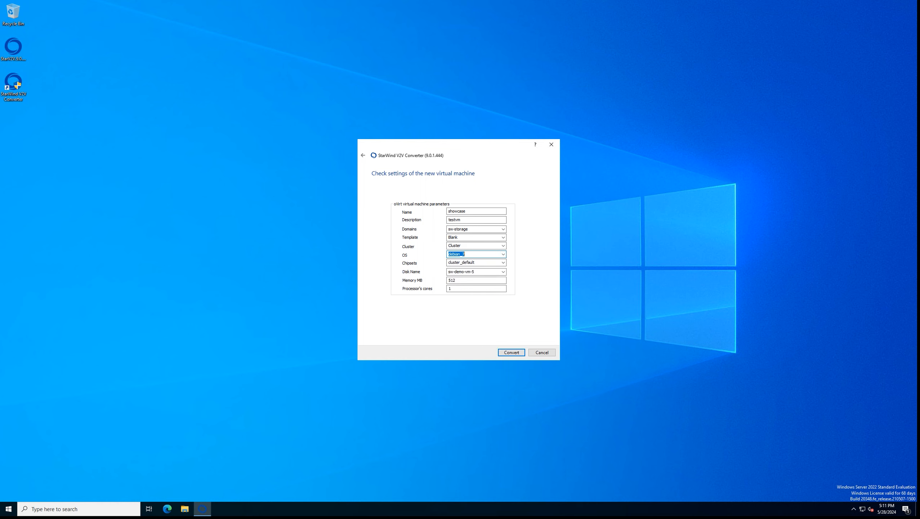
pyautogui.click(503, 262)
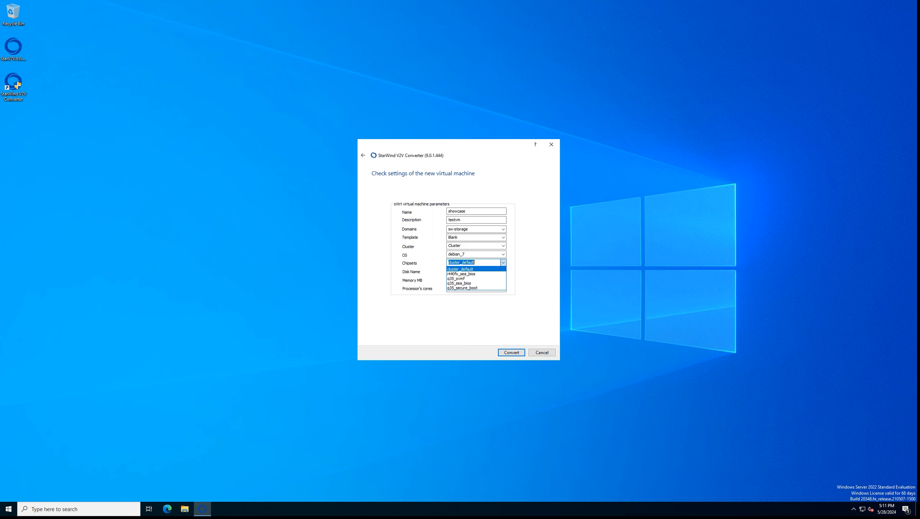
pyautogui.click(504, 263)
pyautogui.click(503, 272)
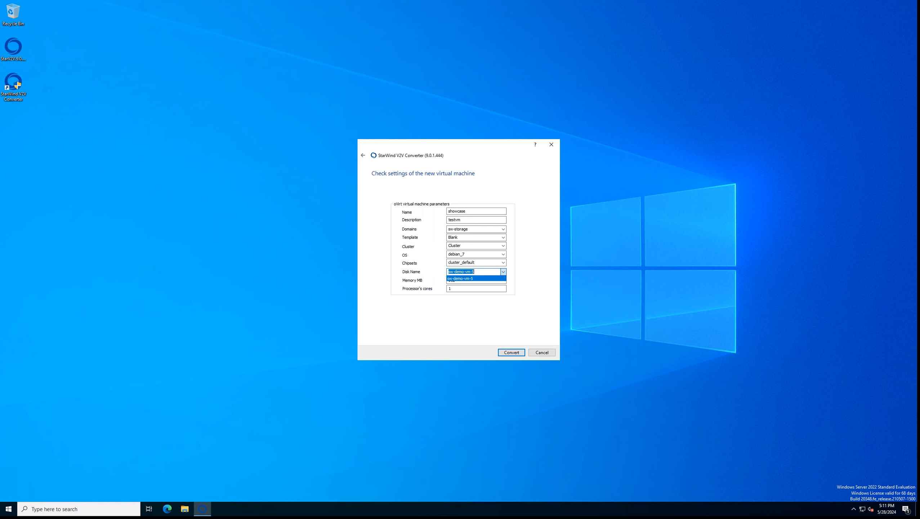
pyautogui.click(503, 271)
pyautogui.click(483, 280)
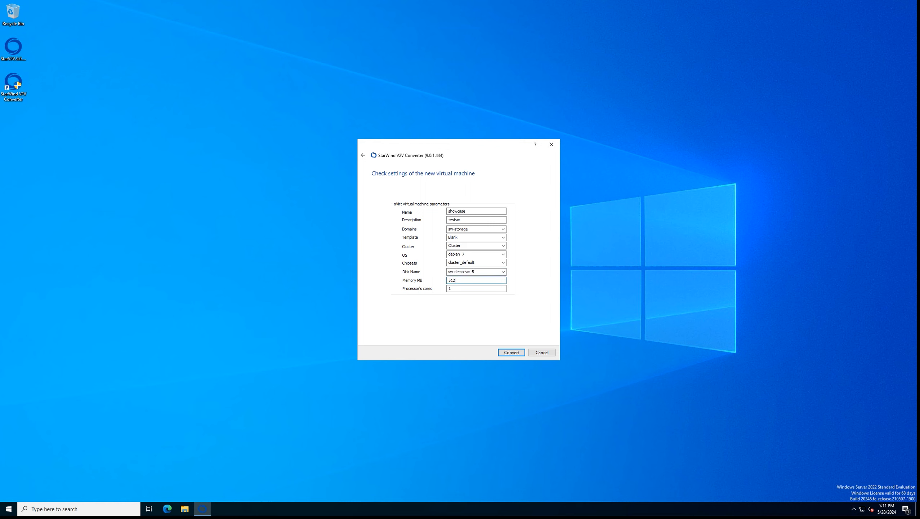
pyautogui.click(478, 288)
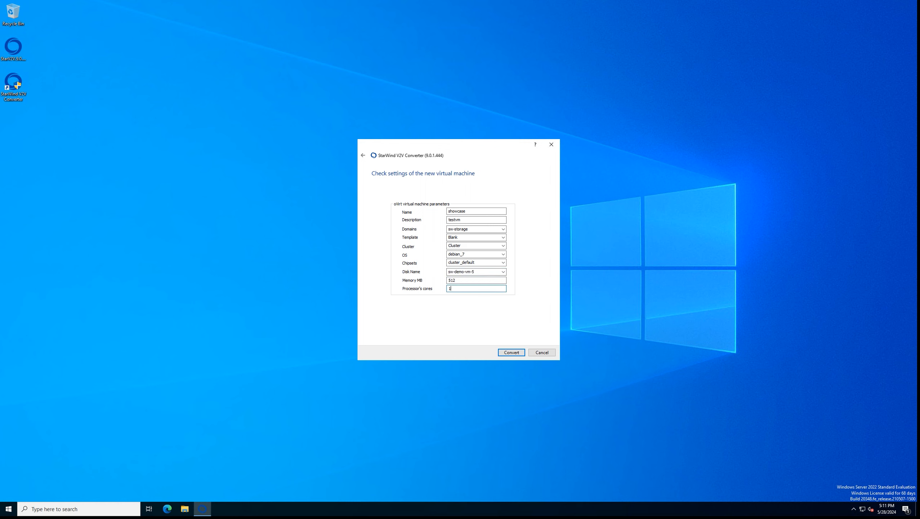